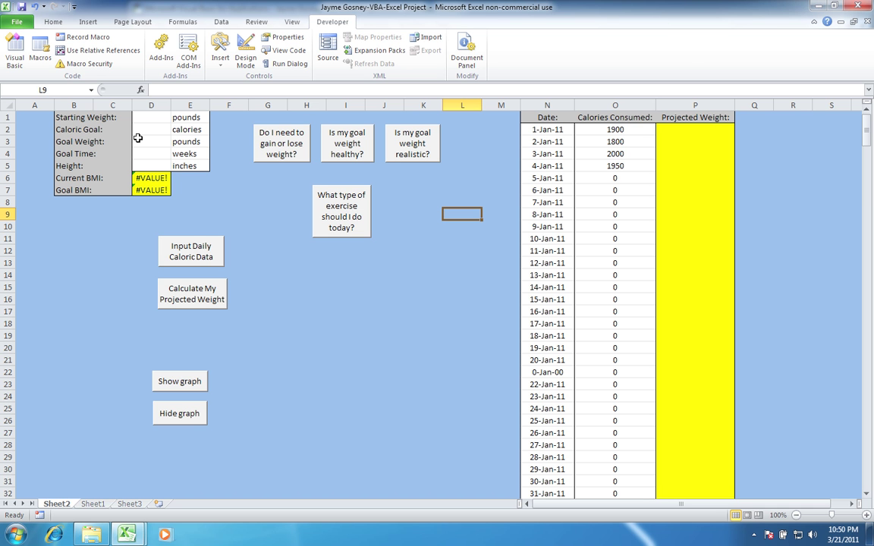
Enter 135, 2000, 125, 10 and 68 down D1–D5, giving BMIs 20.52444 and 19.00411
click(152, 119)
text(135)
key(Return)
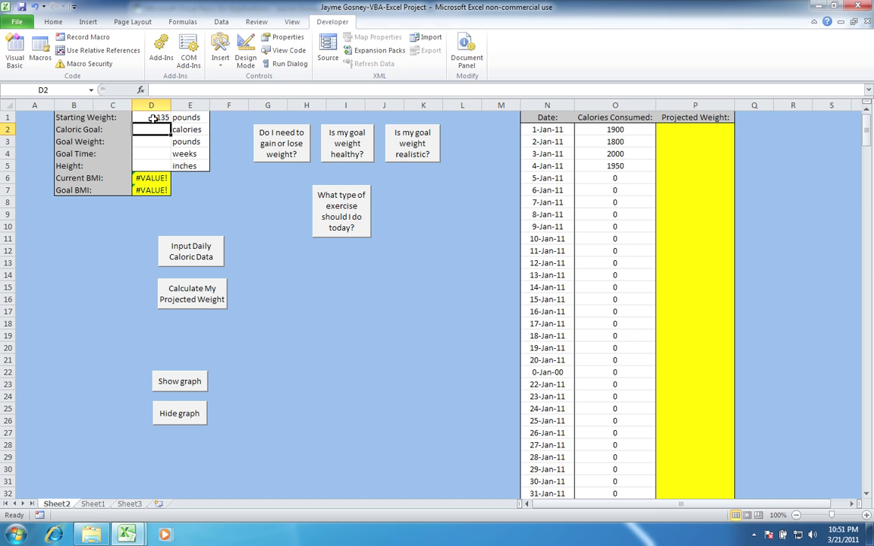
text(200)
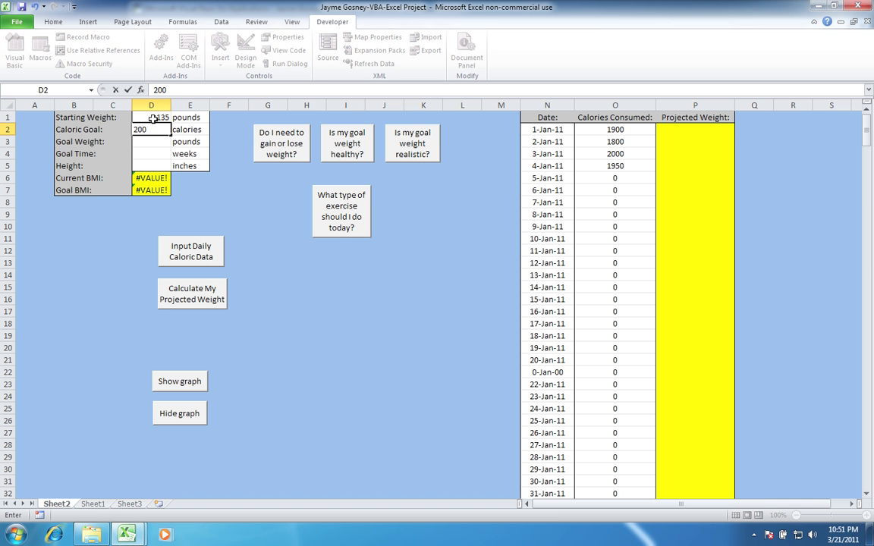
text(0)
key(Return)
text(125)
key(Return)
text(10)
key(Return)
text(68)
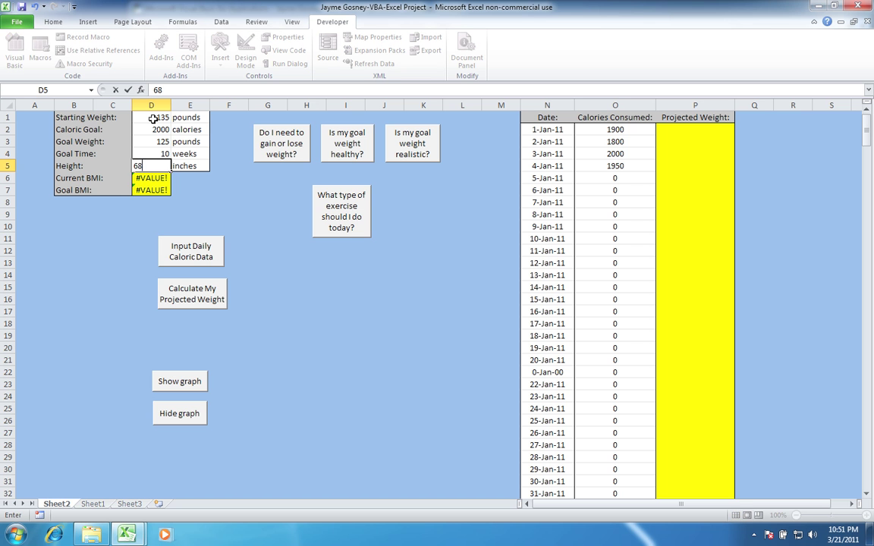
click(199, 199)
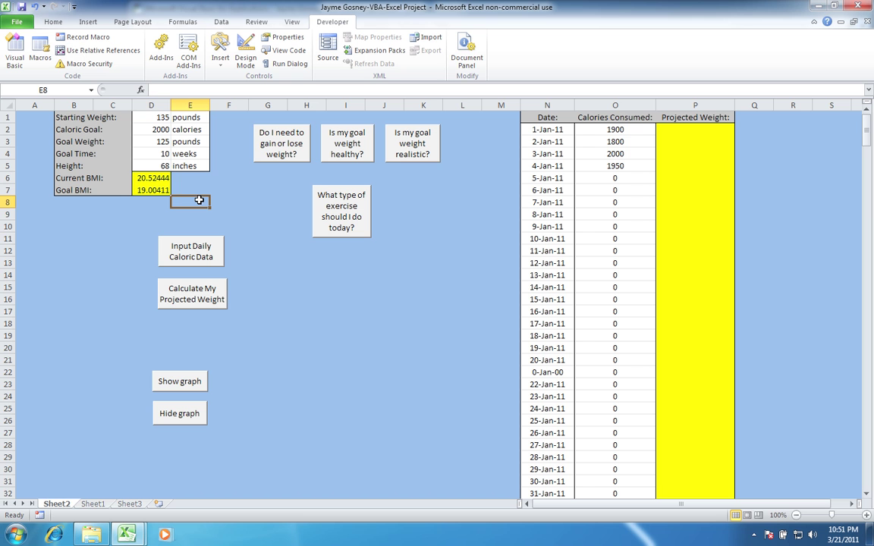
click(158, 177)
click(158, 190)
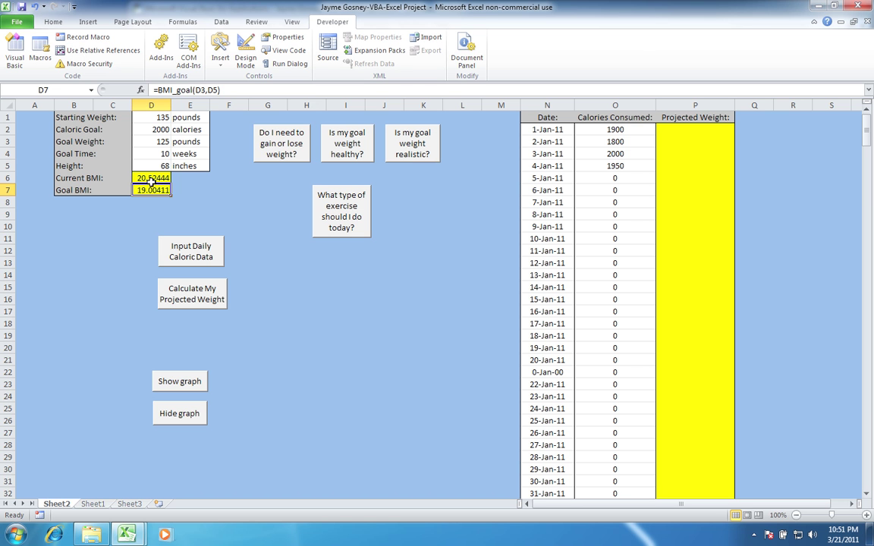
click(151, 176)
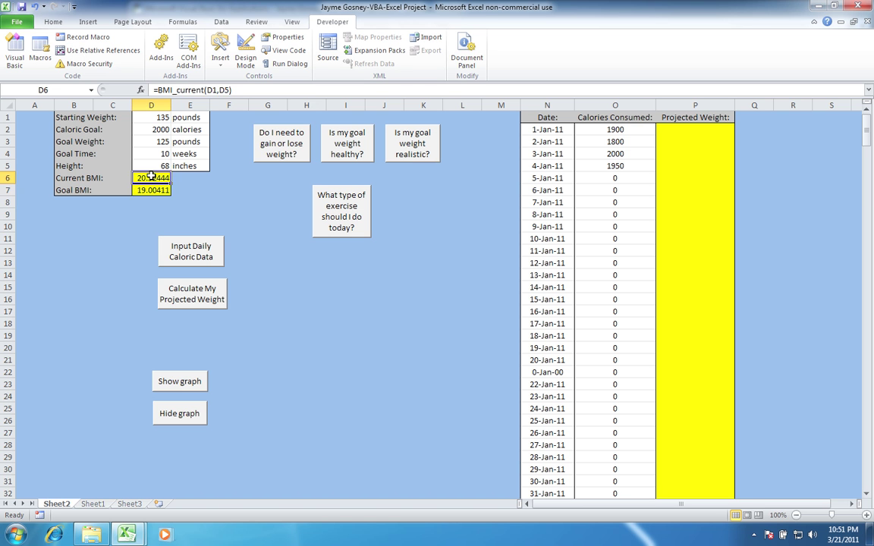
Run the gain-or-lose check at 135 and 180 pounds, then restore D1 to 135
click(304, 159)
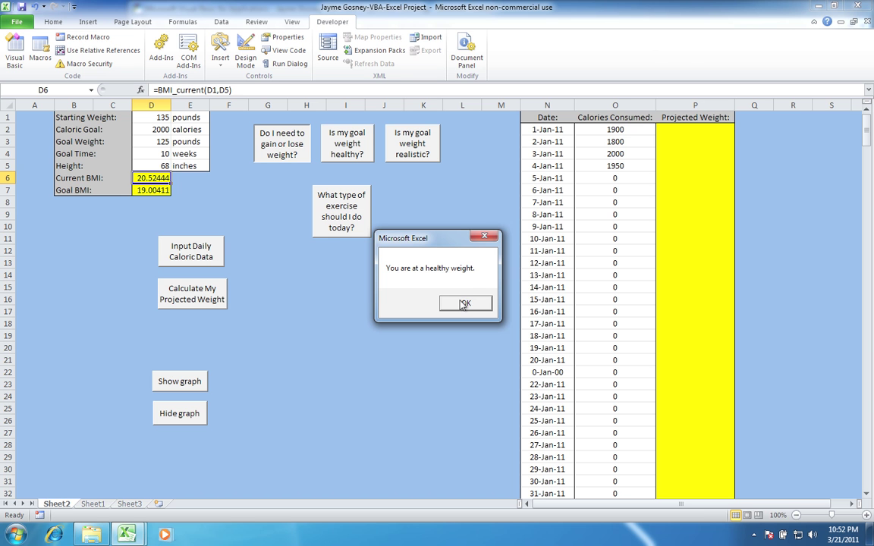
click(468, 303)
click(164, 119)
text(180)
click(281, 144)
click(501, 304)
text(135)
click(212, 211)
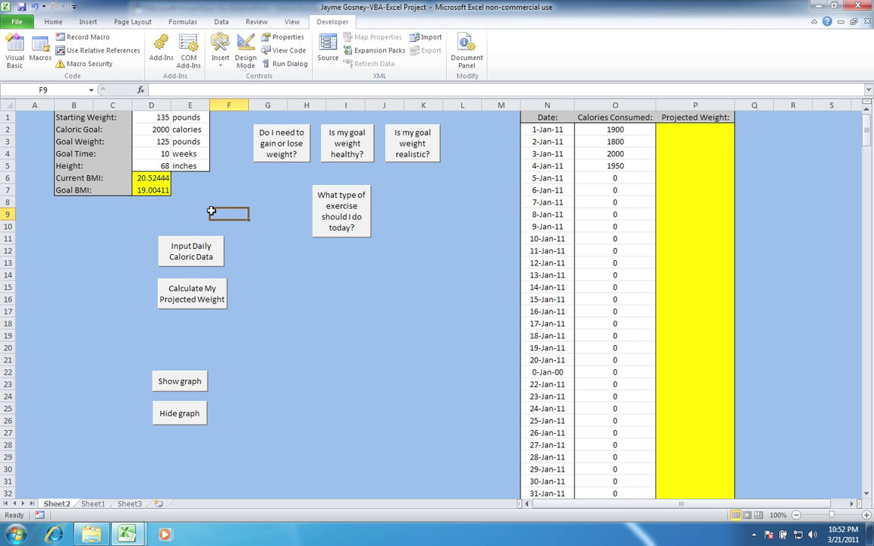
Run the goal-weight health check at 125 and 110 pounds, then restore D3 to 125
click(371, 154)
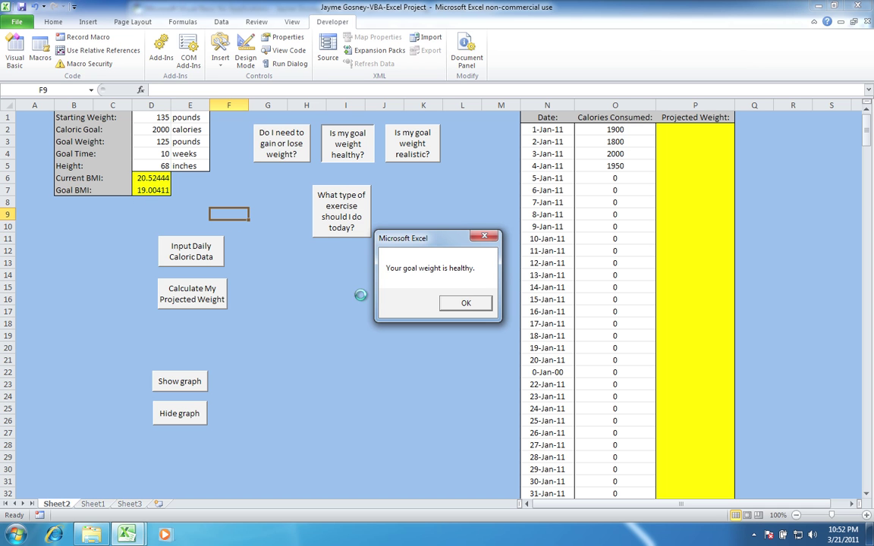
click(465, 302)
click(159, 143)
text(110)
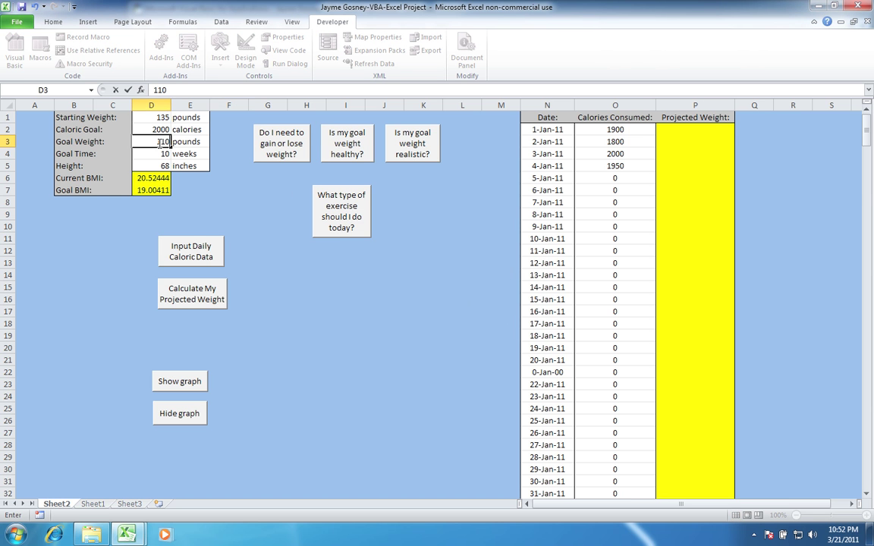
click(347, 144)
click(465, 303)
text(125)
click(459, 300)
click(422, 146)
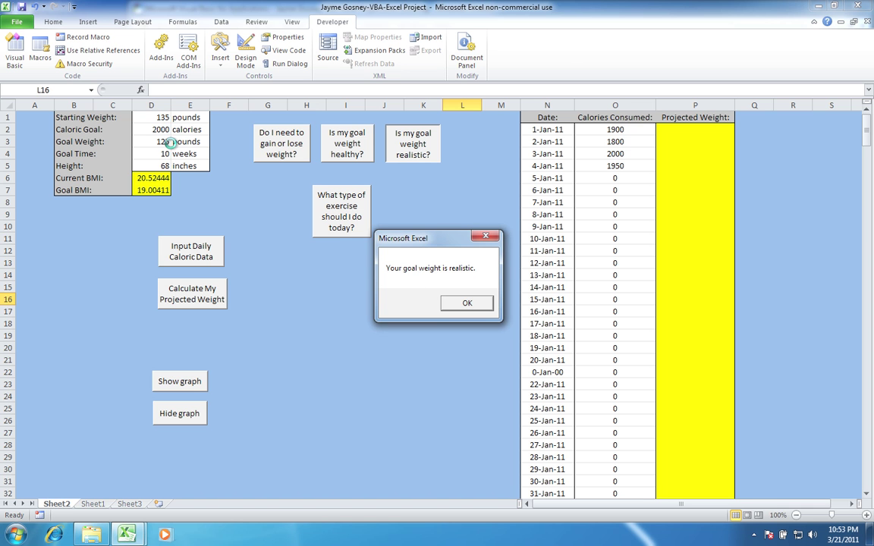
click(478, 305)
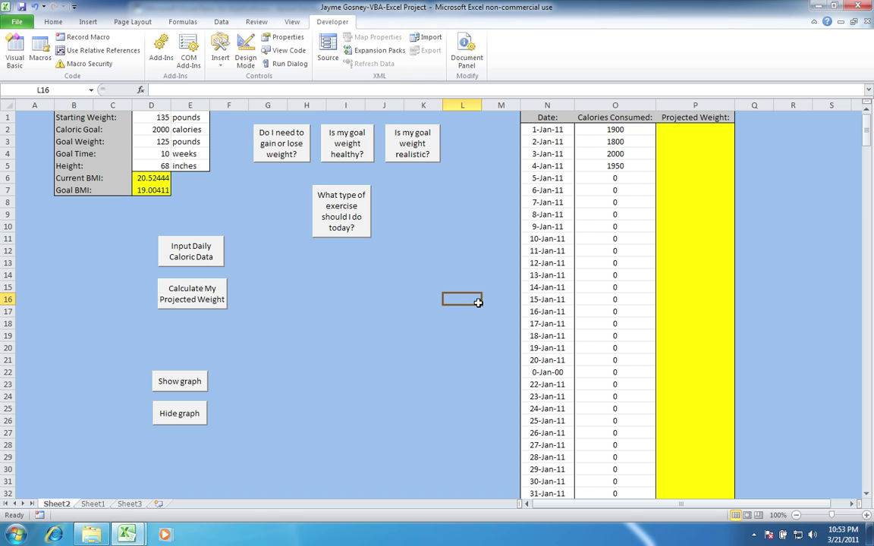
Show today's exercise suggestion, yoga indoors for cold weather, and dismiss it
click(360, 230)
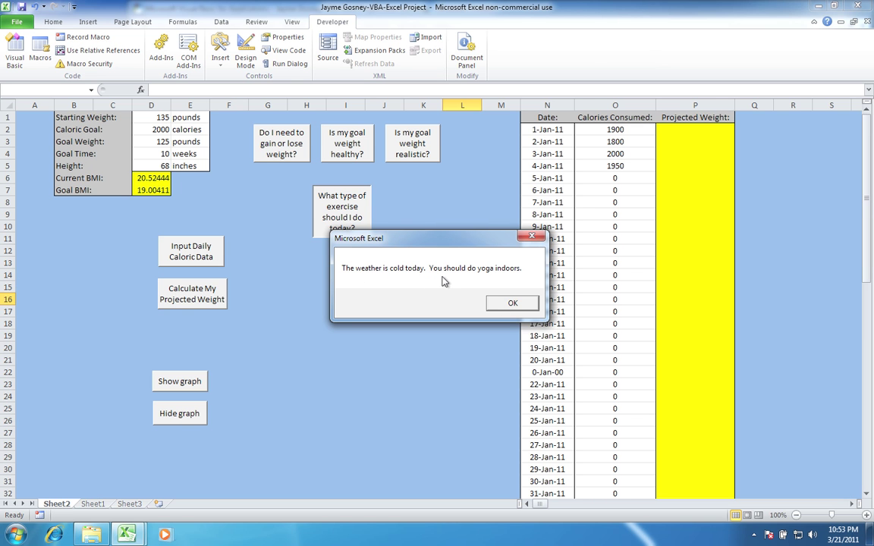
click(509, 303)
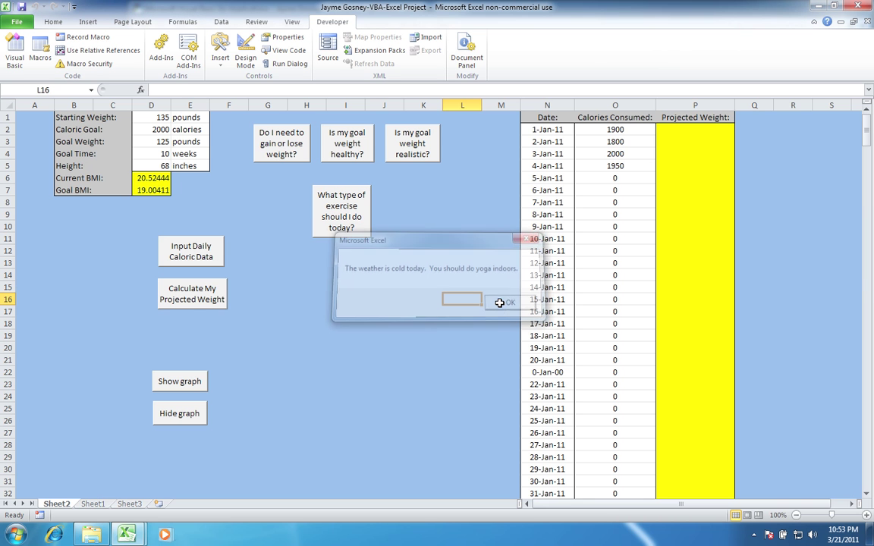
Save 1800 calories for 5 January in the daily caloric input form
click(215, 260)
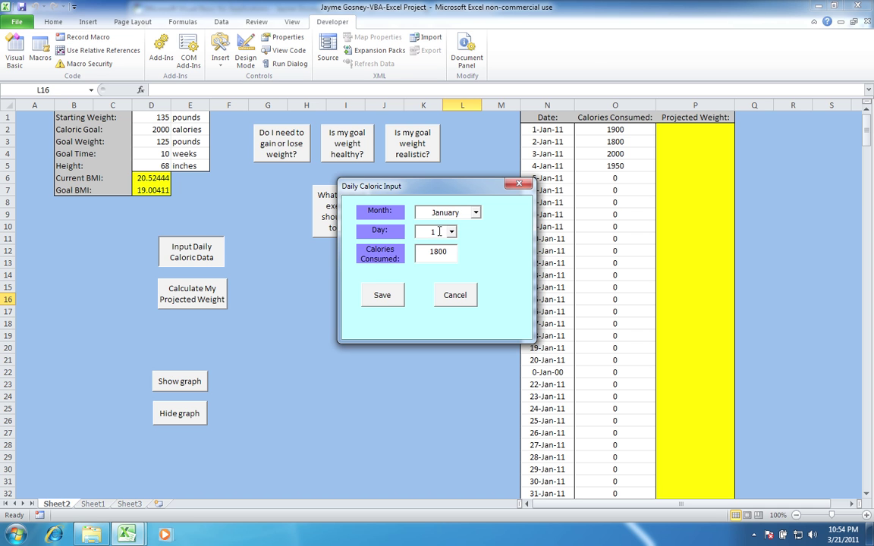
click(475, 213)
click(475, 213)
click(453, 233)
click(452, 233)
click(455, 296)
click(195, 253)
click(451, 232)
click(446, 285)
click(383, 296)
Save 2000 calories for 6 January in the daily caloric input form
click(191, 256)
drag(446, 251, 430, 252)
text(2000)
click(451, 233)
click(448, 294)
click(383, 296)
click(268, 297)
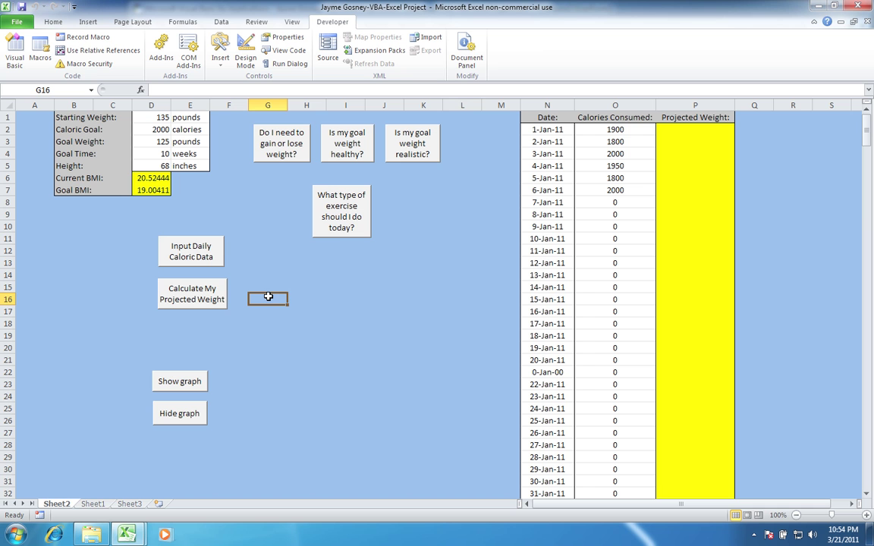
Calculate projected weights down to 120.5572052 by 31-Jan-11 and dismiss the congratulations message
click(193, 299)
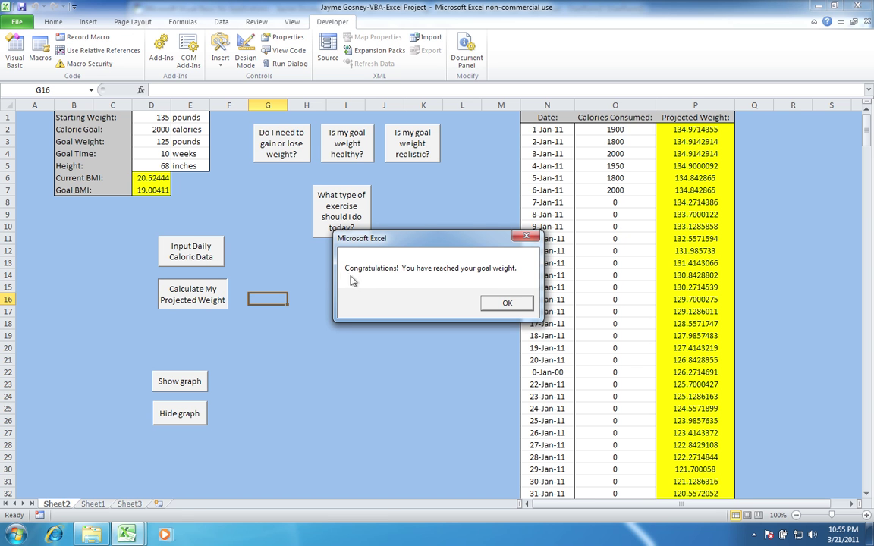
click(501, 305)
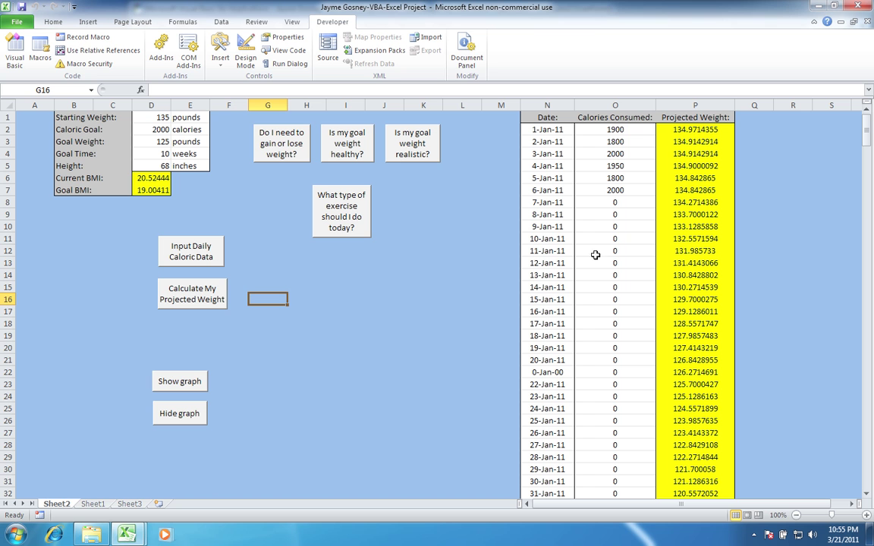
On Sheet1, inspect linked cells C19–C23 and the weekly projected weights through column U
click(92, 505)
click(124, 335)
click(120, 346)
click(122, 360)
click(122, 383)
scroll(417, 214, right, 6)
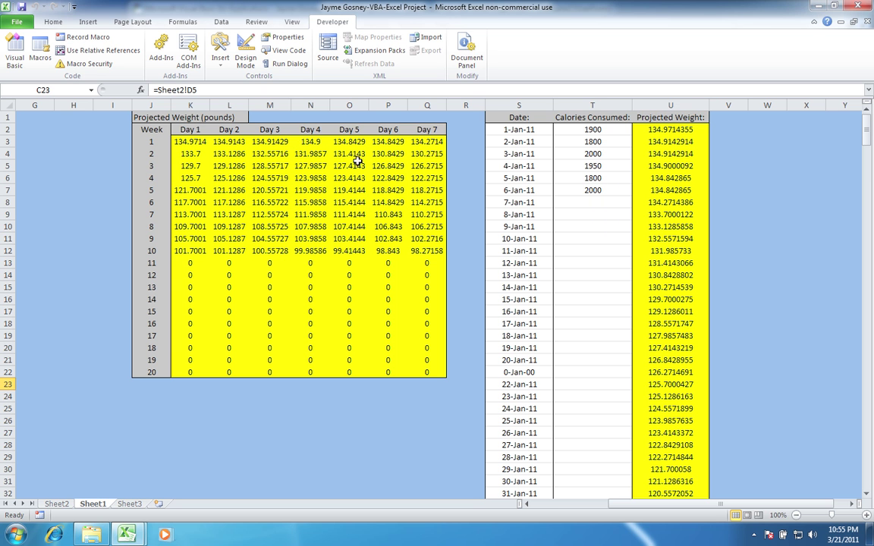
On Sheet2, display the projected-weight line chart, view it, then hide it
click(57, 503)
click(188, 386)
scroll(269, 338, down, 4)
click(194, 273)
scroll(210, 299, up, 4)
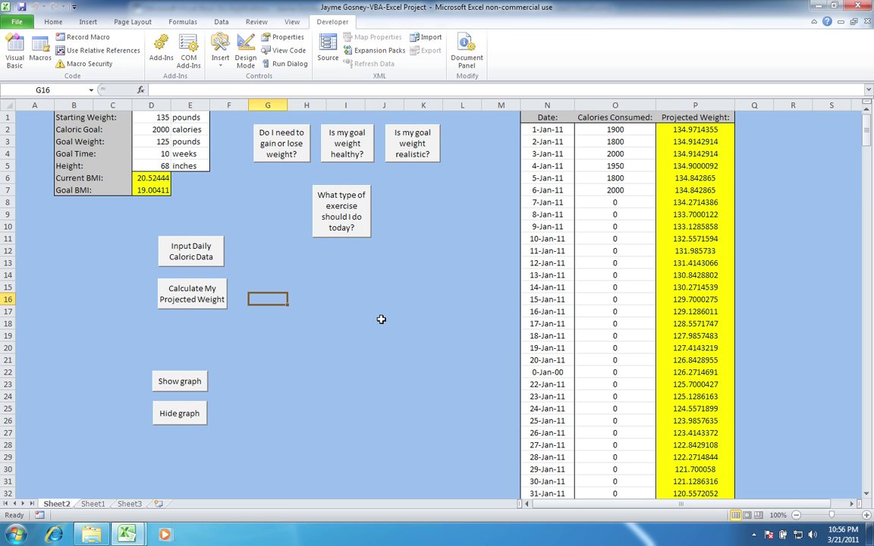